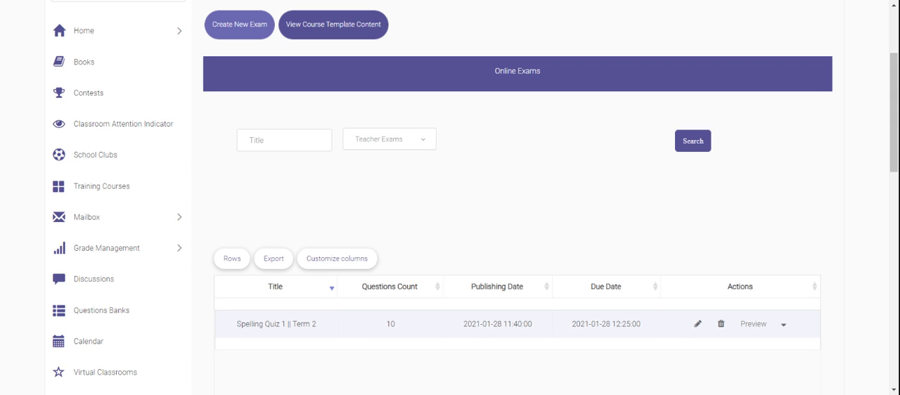
Step: Create a new exam in the Classic Exam style and publish it to section G8 - A
left_click(240, 24)
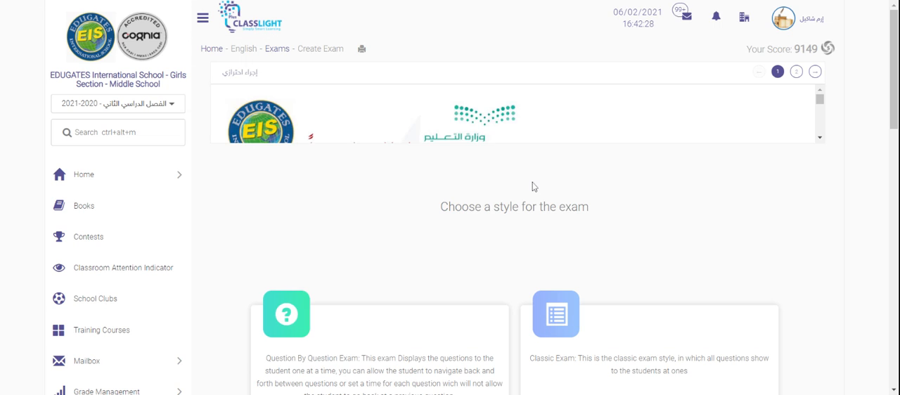
left_click_drag(892, 26, 892, 90)
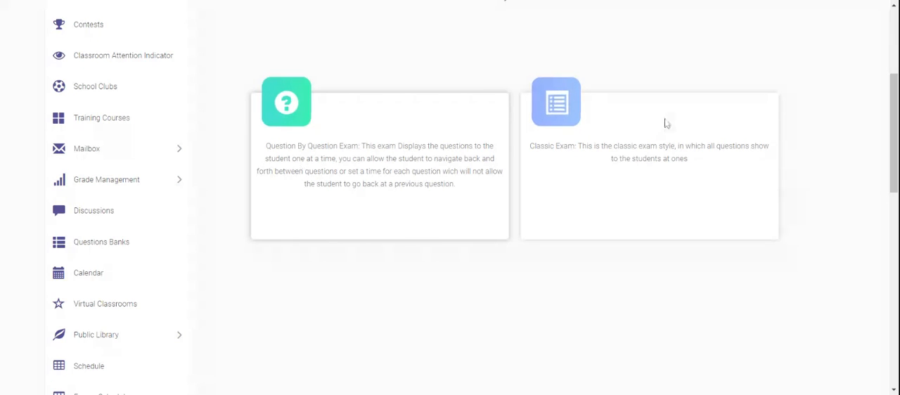
left_click(576, 124)
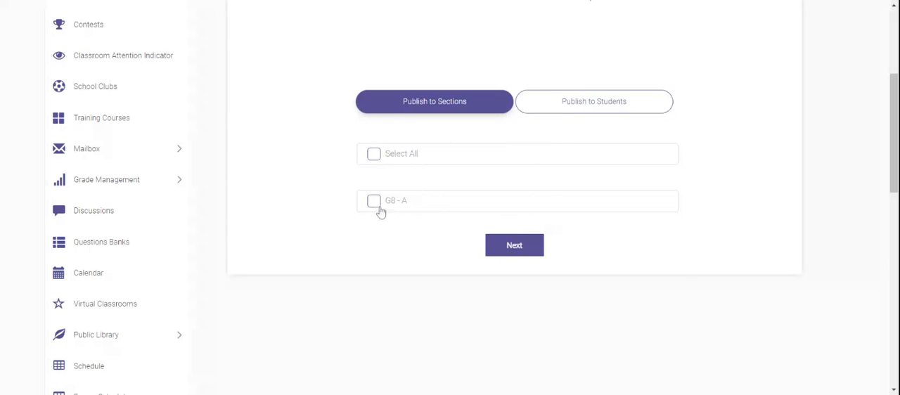
left_click(374, 201)
left_click(532, 250)
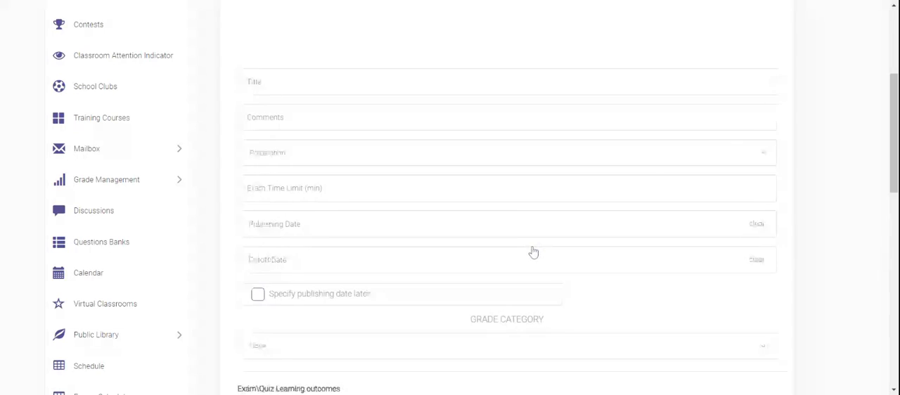
Step: Title the exam "abc", set its time limit to 45 minutes, leave the publishing date for later specification, and save it
left_click(428, 71)
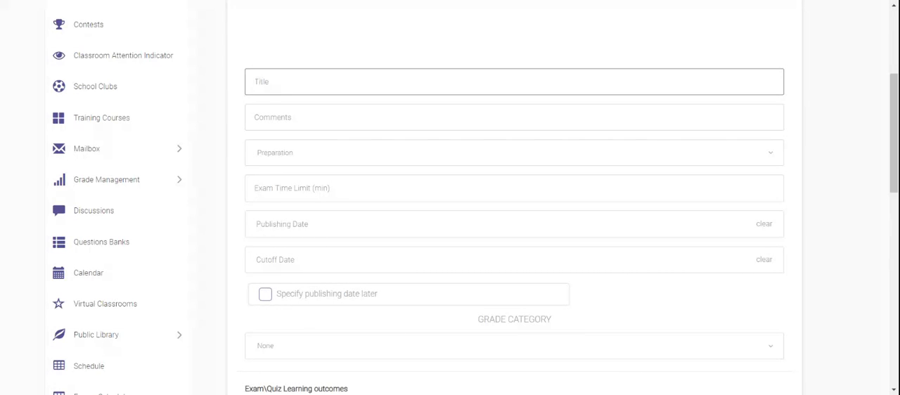
type("abc")
left_click(261, 189)
type("45")
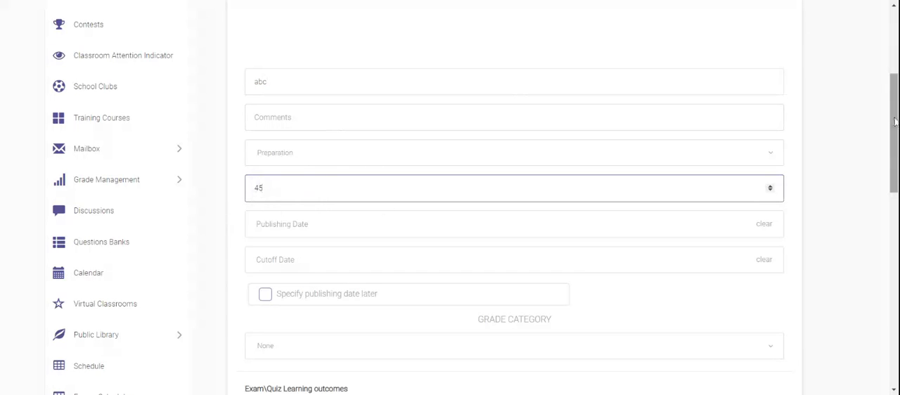
scroll(894, 127, "down", 1)
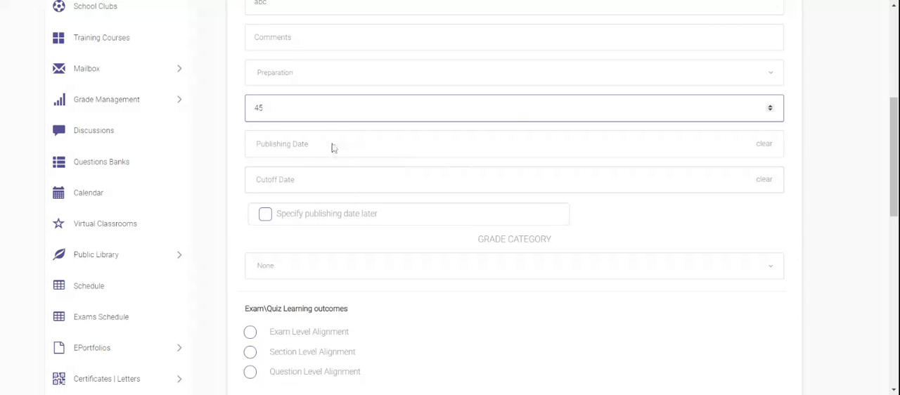
left_click(266, 219)
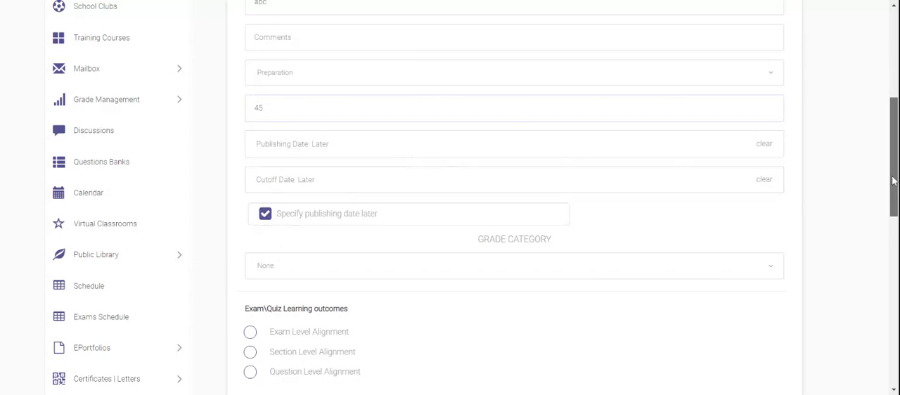
scroll(892, 184, "down", 2)
left_click(506, 279)
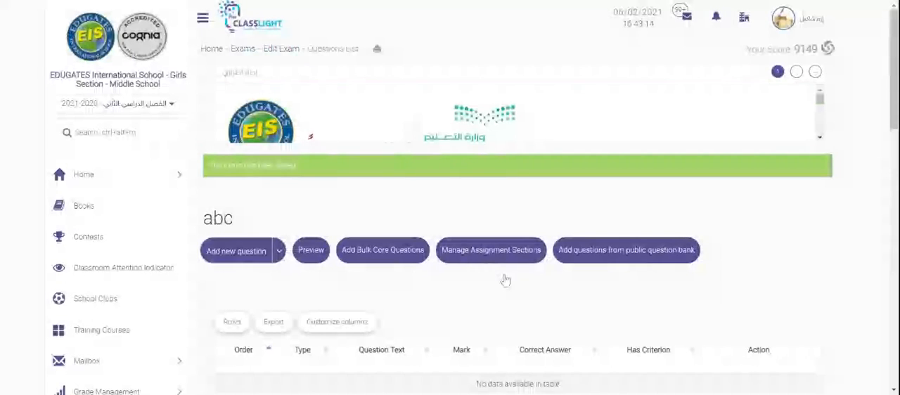
left_click_drag(894, 103, 896, 152)
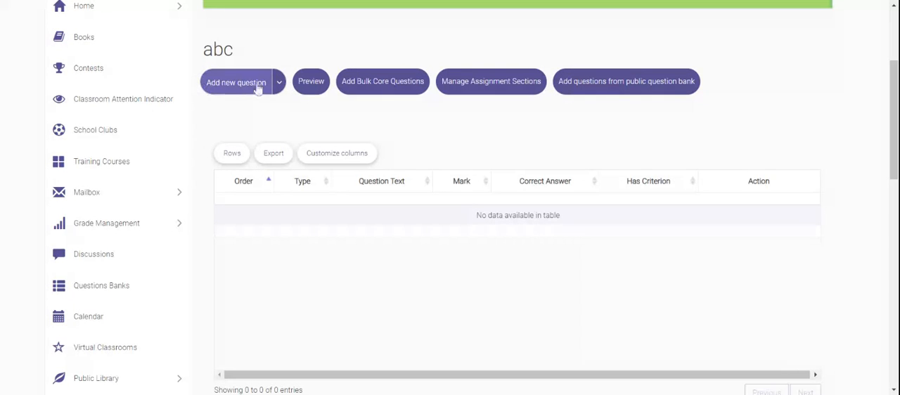
left_click(279, 84)
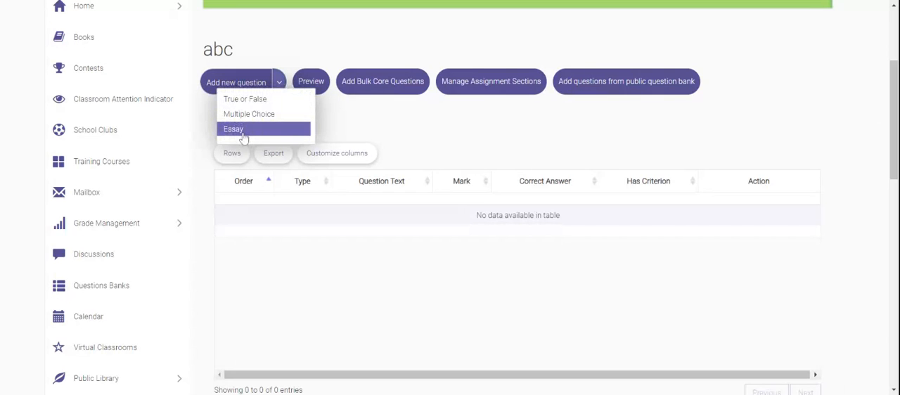
left_click(326, 126)
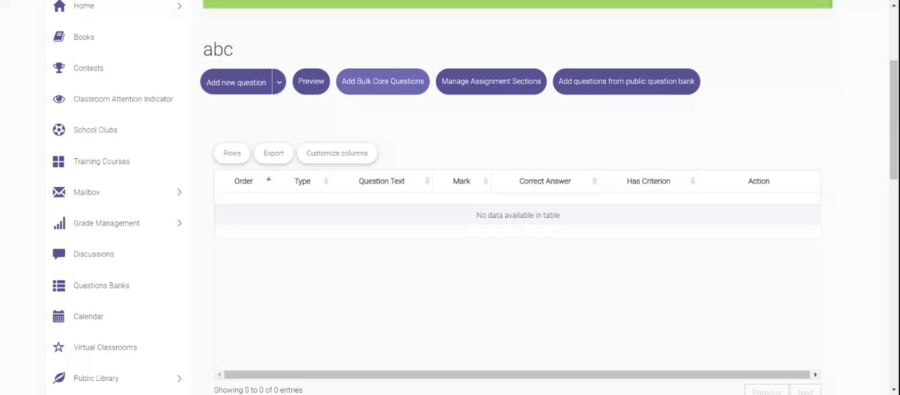
Step: Start adding bulk core questions to the exam and insert seven True or False question rows
left_click(382, 82)
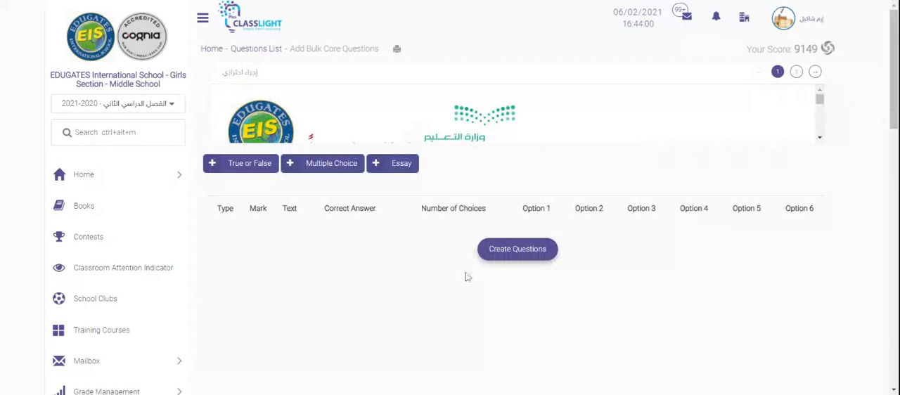
left_click_drag(893, 102, 892, 144)
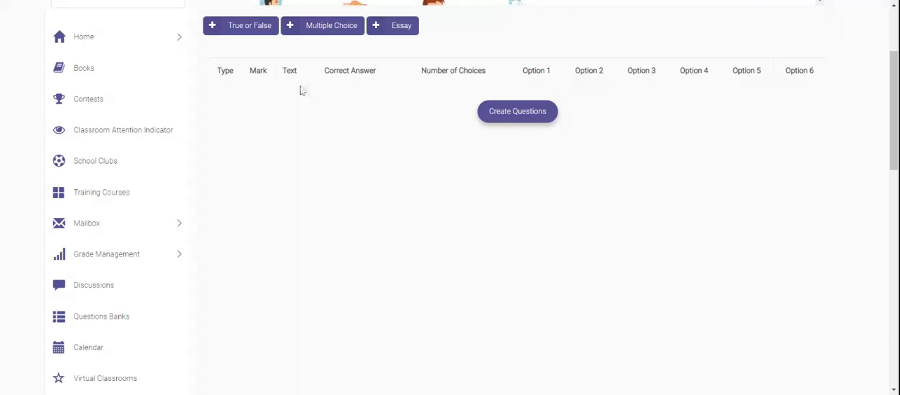
left_click(250, 31)
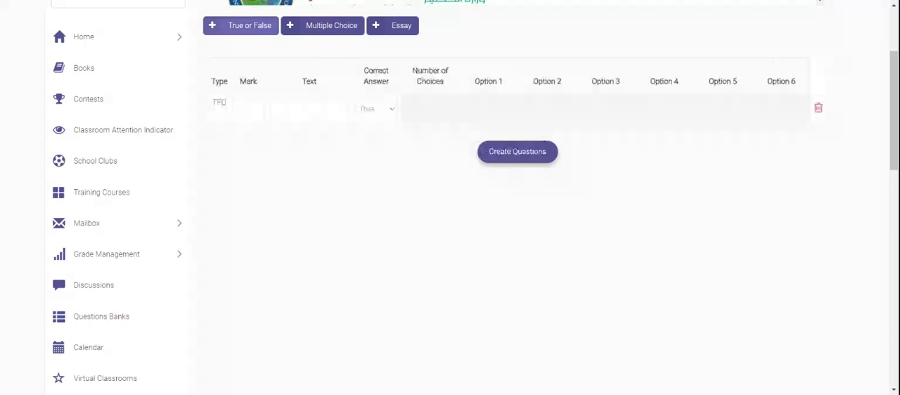
left_click(249, 27)
left_click(249, 27)
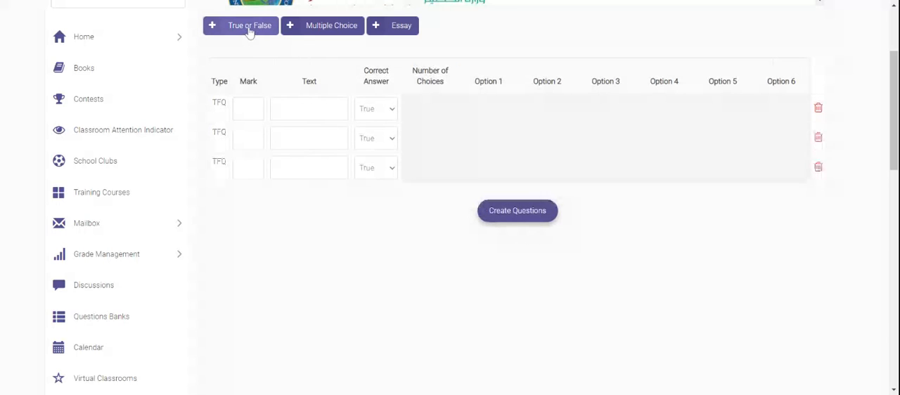
left_click(250, 27)
left_click(249, 27)
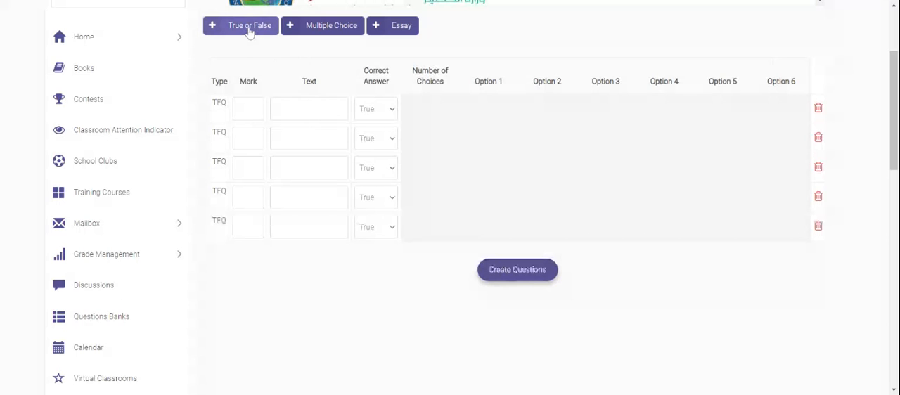
left_click(249, 26)
left_click(249, 27)
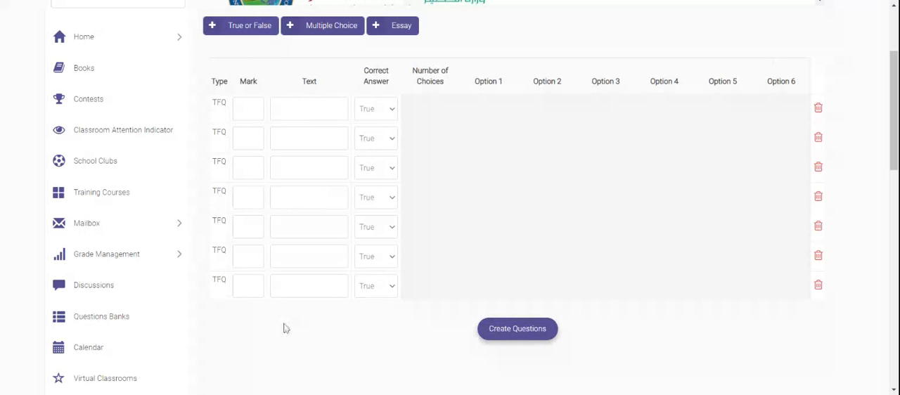
Step: Set the marks of the first five True or False questions to 1, 1, 2, 3 and 1
left_click(259, 106)
left_click(258, 136)
left_click(259, 166)
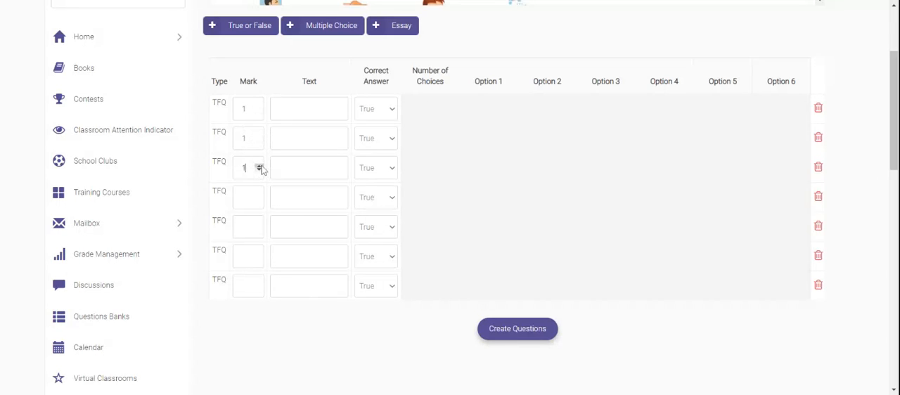
left_click(258, 165)
left_click(258, 196)
left_click(259, 196)
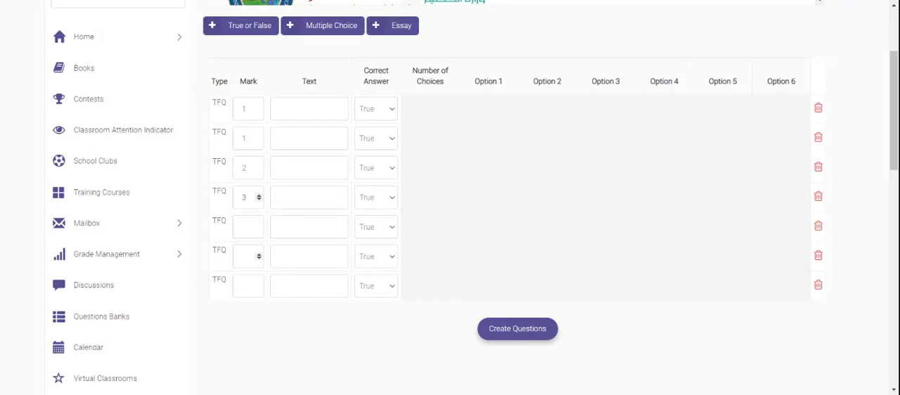
left_click(245, 226)
type("1")
Step: Paste the "A direct object is a noun" statement as the first True or False question and set its correct answer to False
left_click(310, 109)
key("ctrl+v")
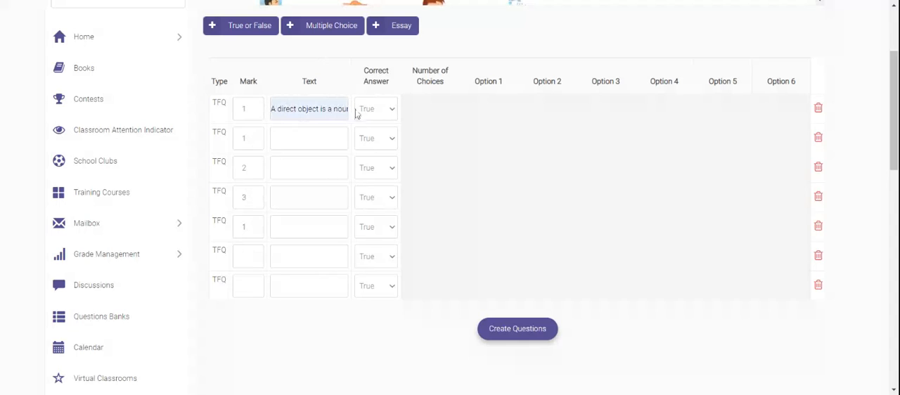
left_click(395, 111)
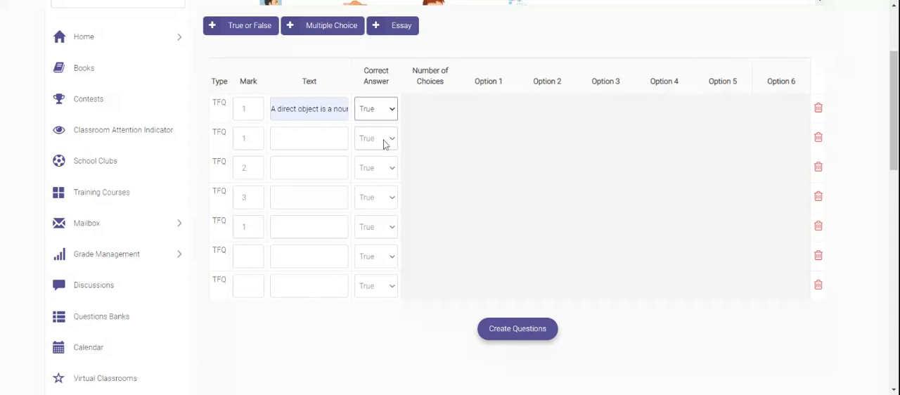
key("Down")
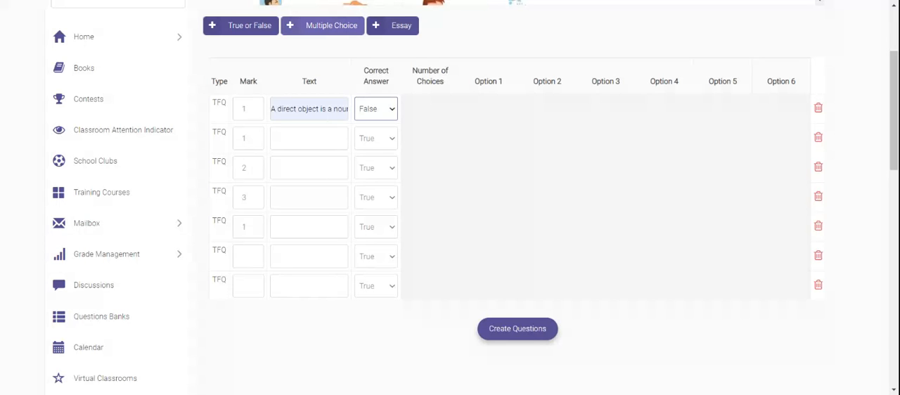
Step: Add four Multiple Choice question rows and set the mark of each one to 1
left_click(340, 29)
left_click(340, 28)
left_click(339, 28)
left_click(340, 28)
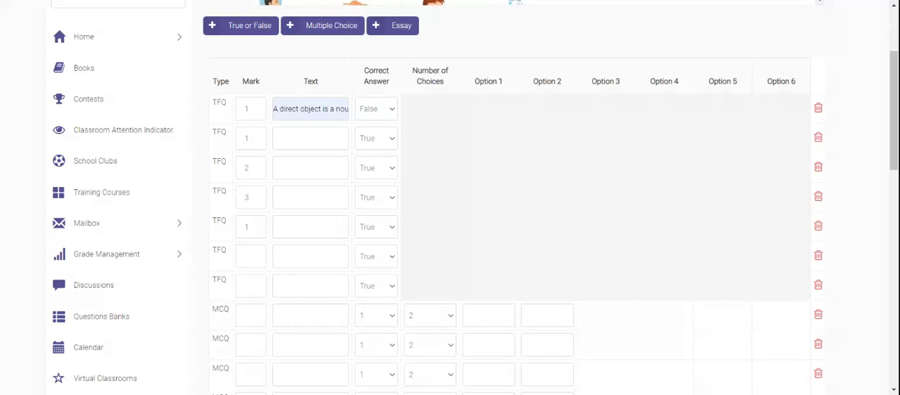
left_click_drag(893, 68, 893, 96)
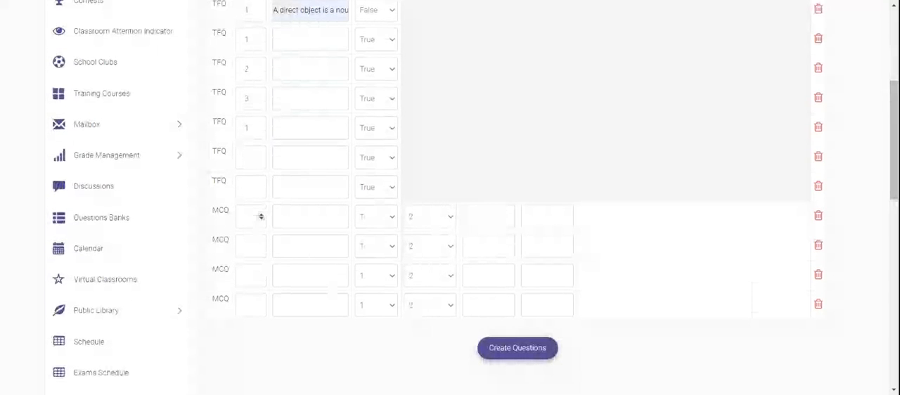
left_click(261, 214)
left_click(261, 243)
left_click(261, 273)
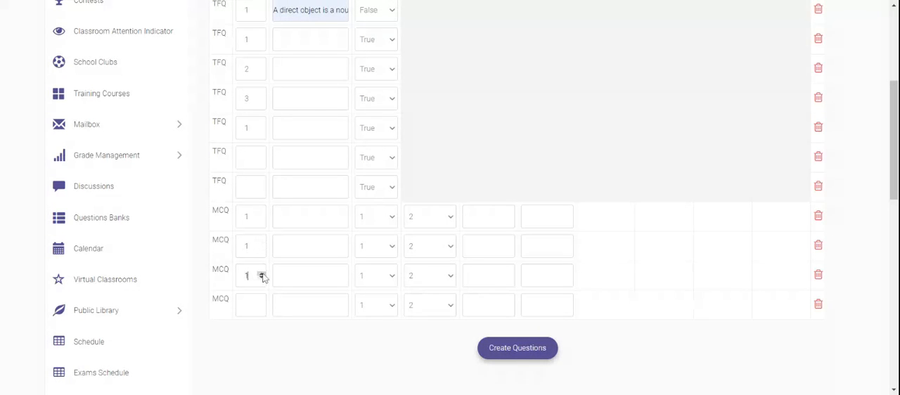
left_click(261, 303)
Step: Fill the first Multiple Choice question with the suggested text starting "Somehow the small" and set its number of choices to 4
left_click(310, 217)
left_click(311, 240)
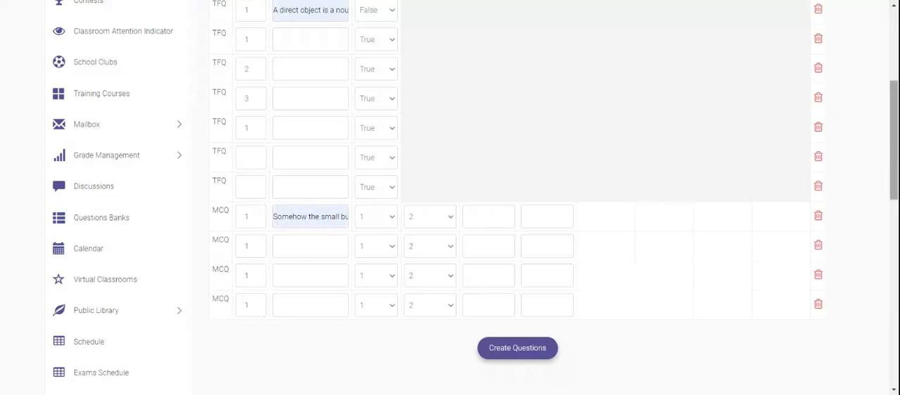
left_click_drag(892, 142, 894, 131)
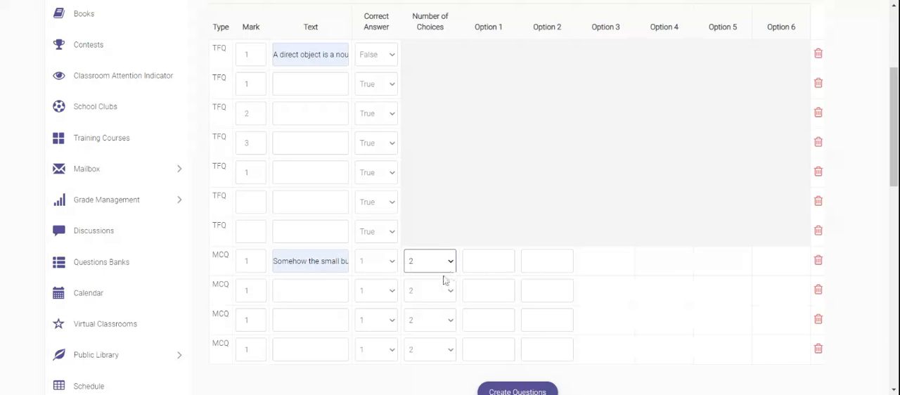
left_click(437, 301)
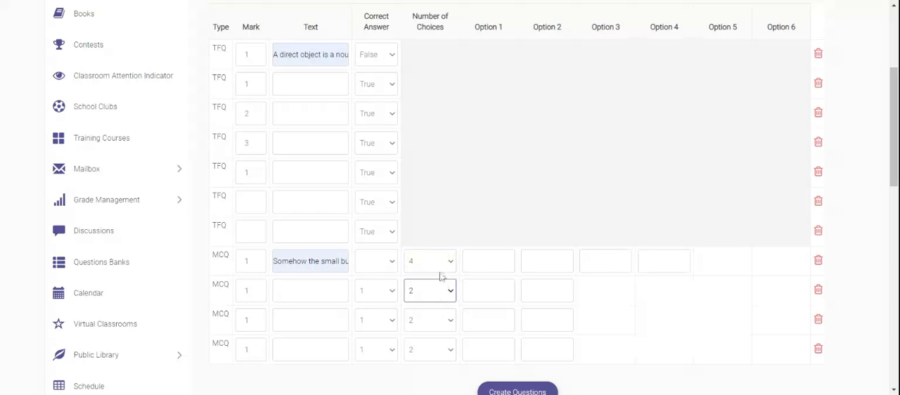
Step: Enter the first Multiple Choice question's options E=mc2, g=9.81, s= d/t and xyz, and set option 1 as the correct answer
left_click(512, 270)
type("E=mc2")
key("Tab")
type("g=9.81")
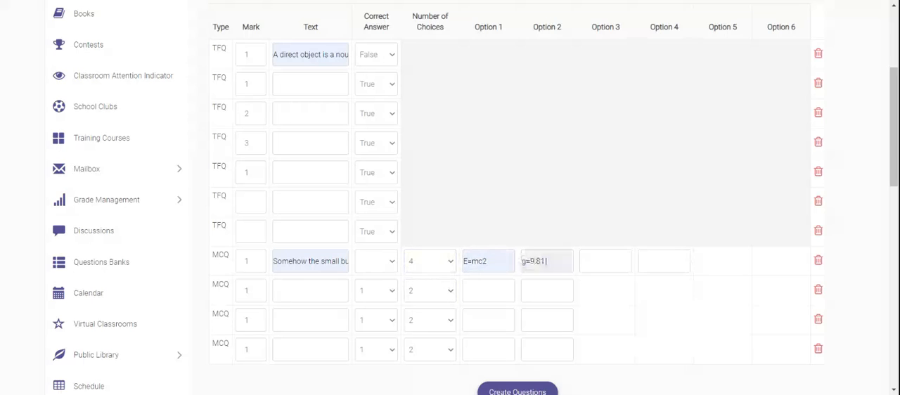
key("Tab")
type("s= d/t")
key("Tab")
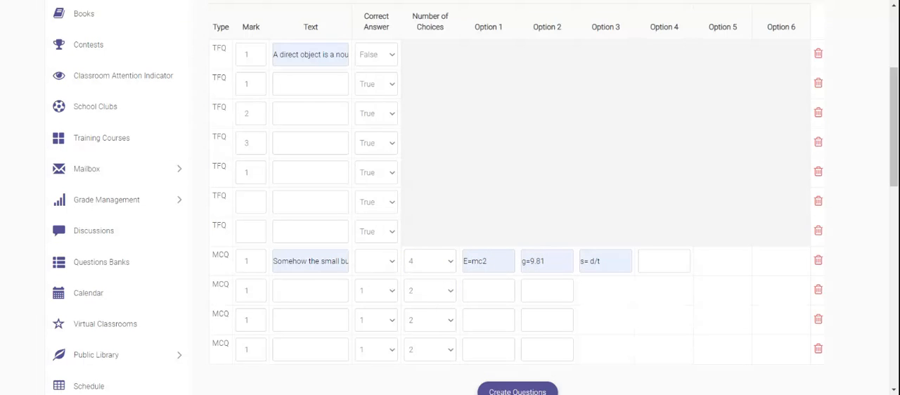
type("xyz")
left_click(377, 269)
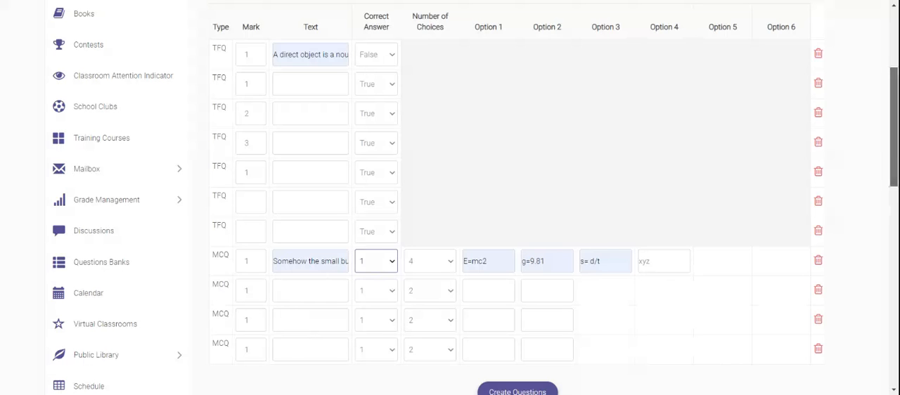
Step: Add two Essay question rows and set the first essay question's mark to 4
scroll(375, 154, "up", 3)
left_click(406, 100)
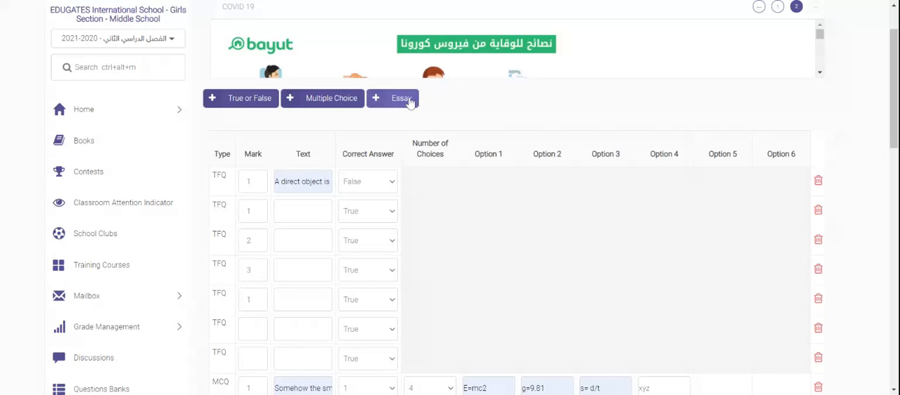
left_click_drag(894, 125, 857, 188)
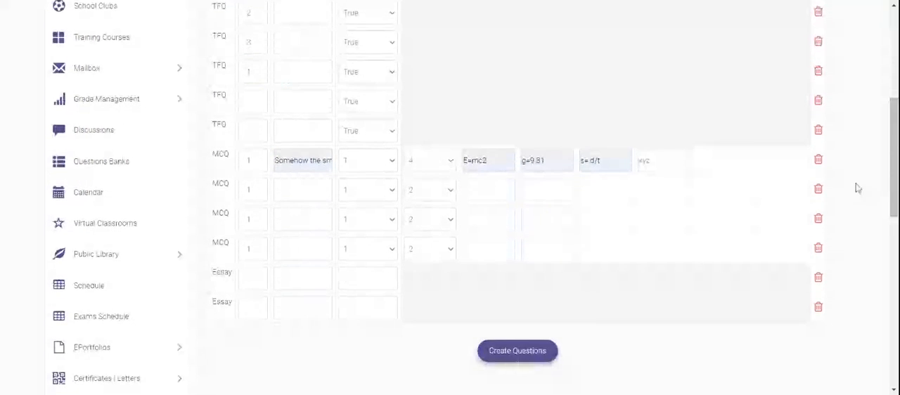
left_click(250, 278)
type("4")
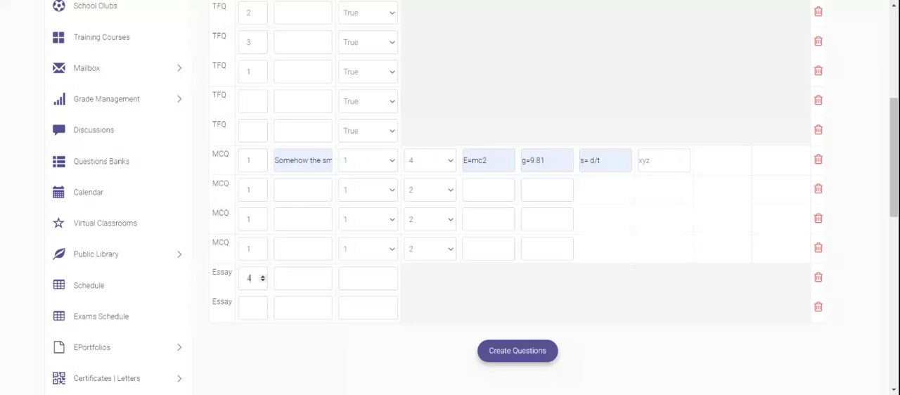
Step: Fill the first Essay question with the text starting "Ineffectual means" and enter abc as its correct answer
left_click(296, 279)
key("ctrl+v")
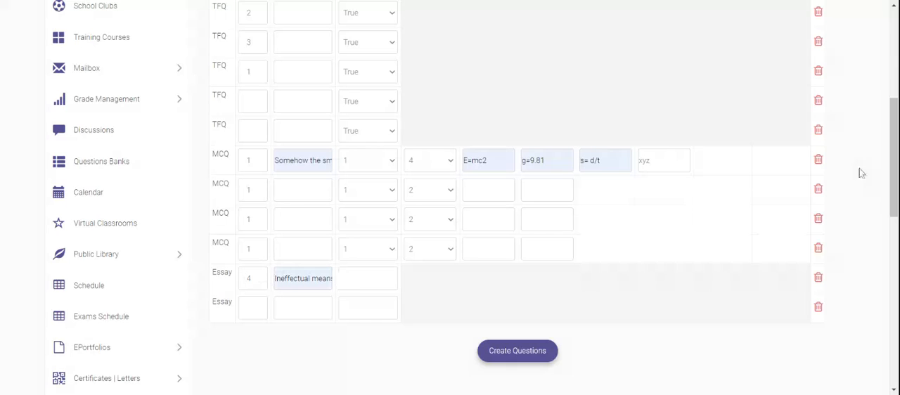
mouse_move(897, 183)
left_mouse_down()
mouse_move(897, 106)
mouse_move(897, 190)
left_mouse_up()
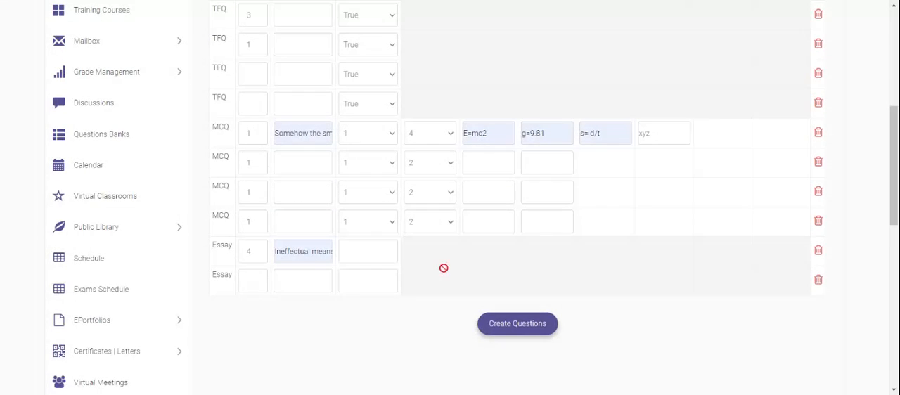
left_click(354, 251)
type("abc")
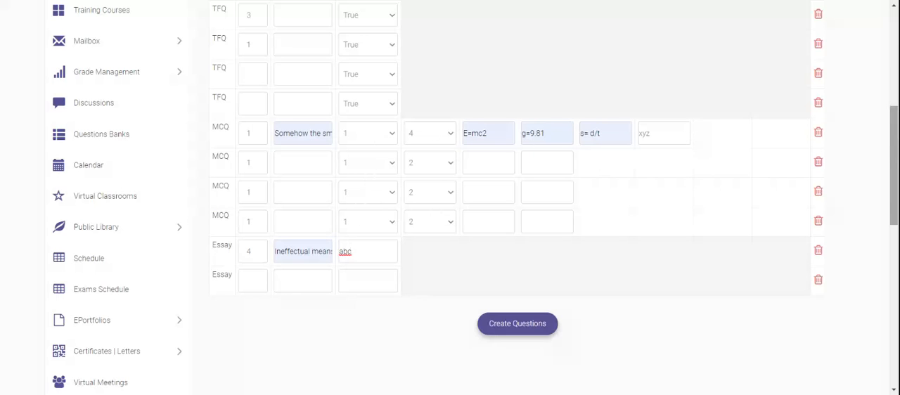
Step: Review the marks, texts, correct answers and options across the True or False, Multiple Choice and Essay question rows
left_click_drag(896, 151, 897, 99)
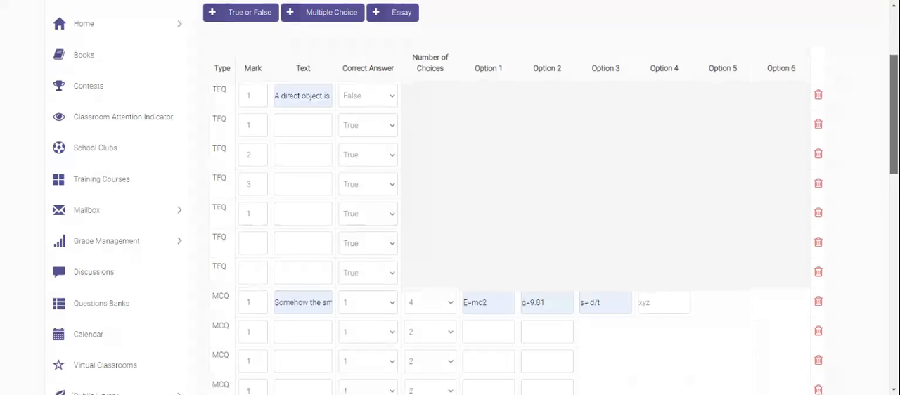
scroll(451, 211, "down", 1)
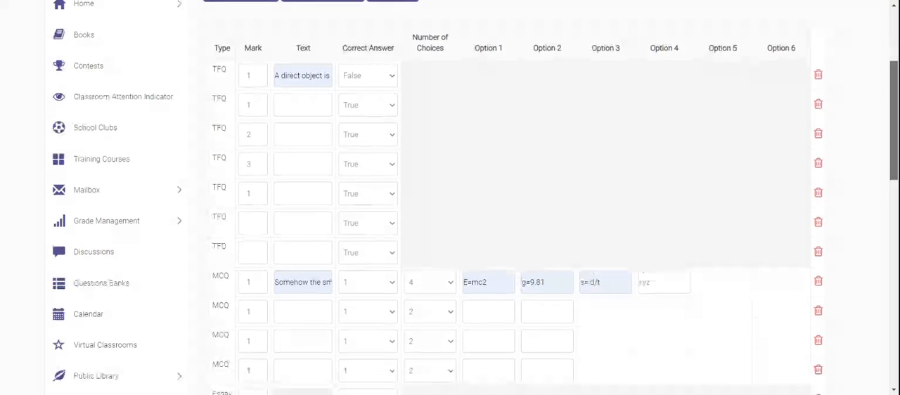
scroll(503, 310, "down", 5)
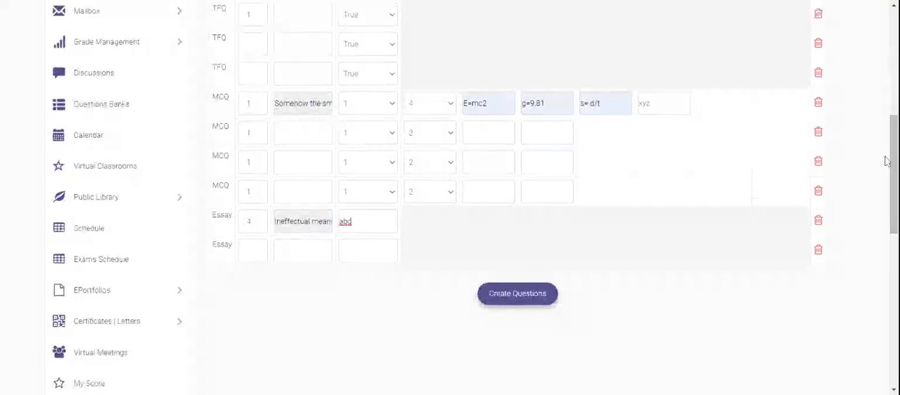
left_click(515, 304)
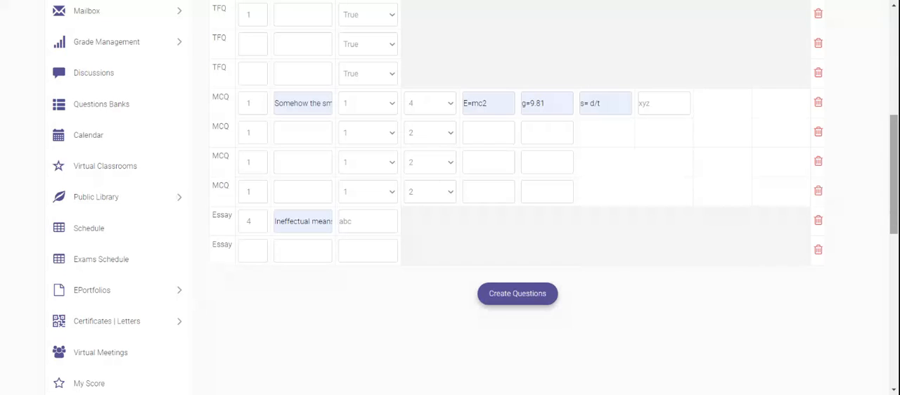
scroll(450, 197, "up", 3)
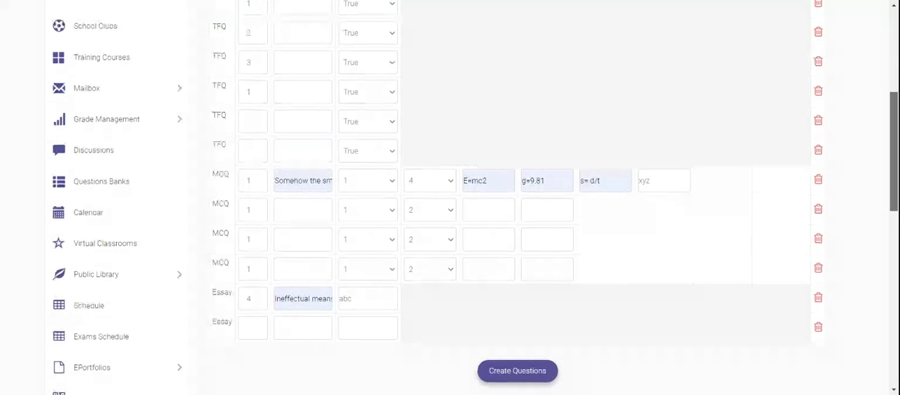
scroll(451, 197, "up", 3)
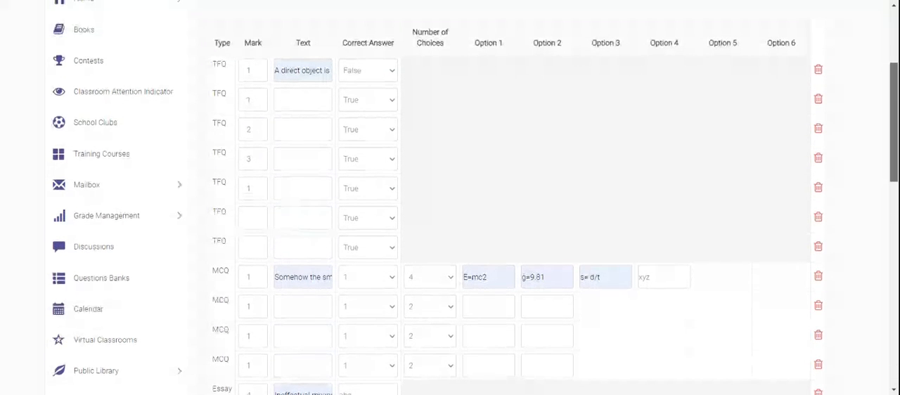
scroll(450, 197, "up", 1)
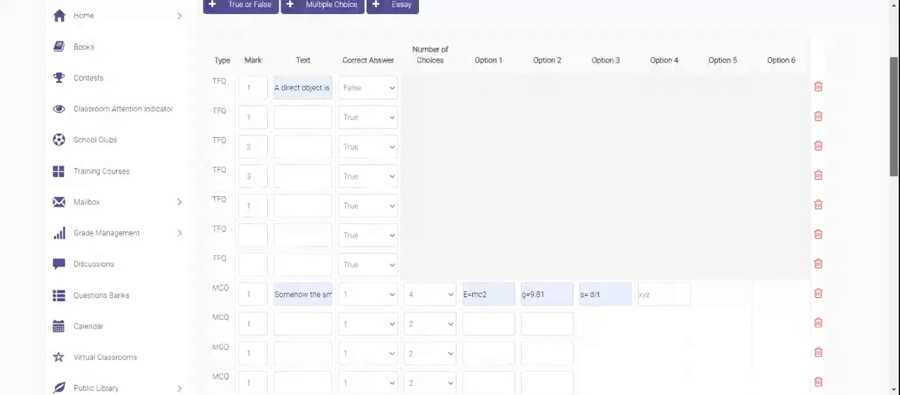